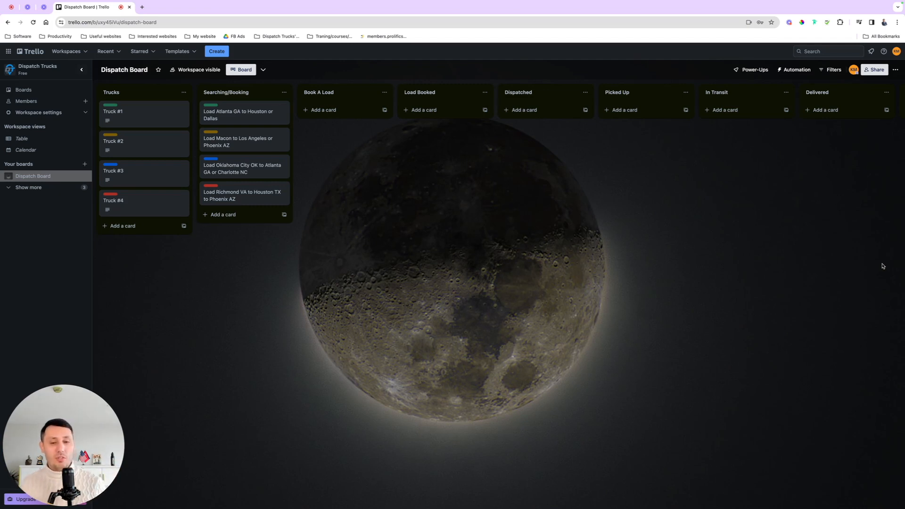
Step: Look through the Dispatch Board's lists up to Completed and view the Load Atlanta GA to Houston or Dallas card
{"action": "scroll", "coordinate": [871, 265], "scroll_direction": "right", "scroll_amount": 5}
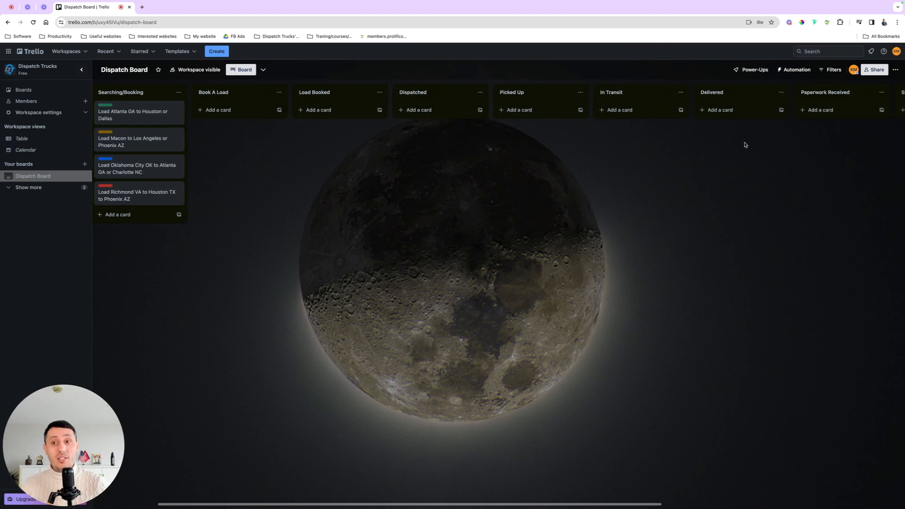
{"action": "scroll", "coordinate": [745, 144], "scroll_direction": "right", "scroll_amount": 5}
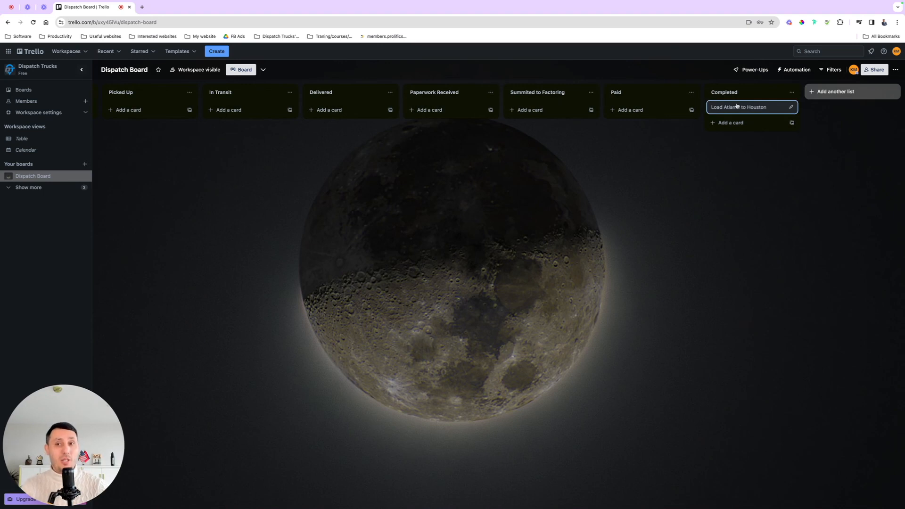
{"action": "scroll", "coordinate": [460, 151], "scroll_direction": "left", "scroll_amount": 5}
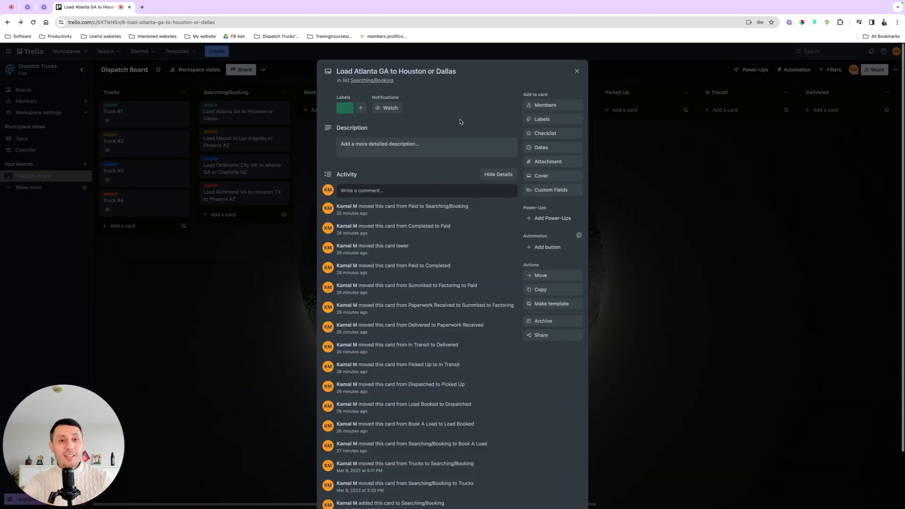
{"action": "left_click", "coordinate": [577, 71]}
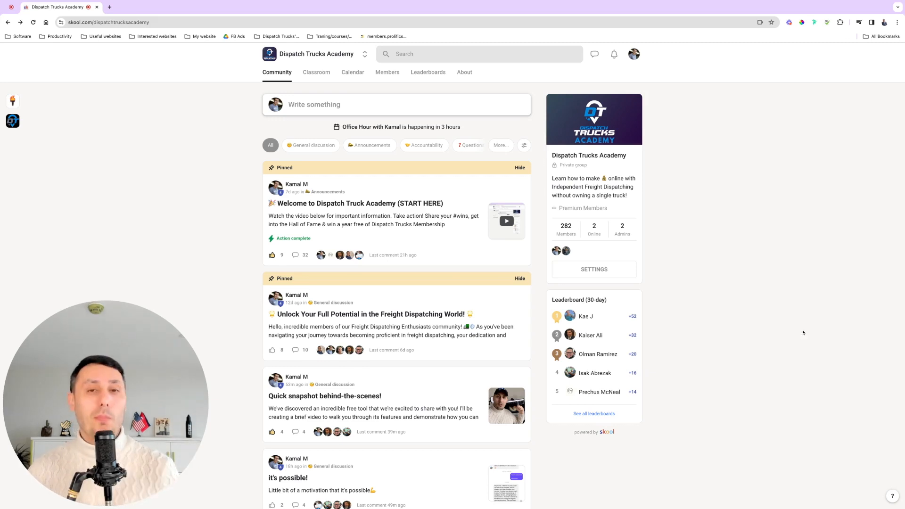
Step: View the member levels and rankings on the Dispatch Trucks Academy leaderboards
{"action": "left_click", "coordinate": [425, 72]}
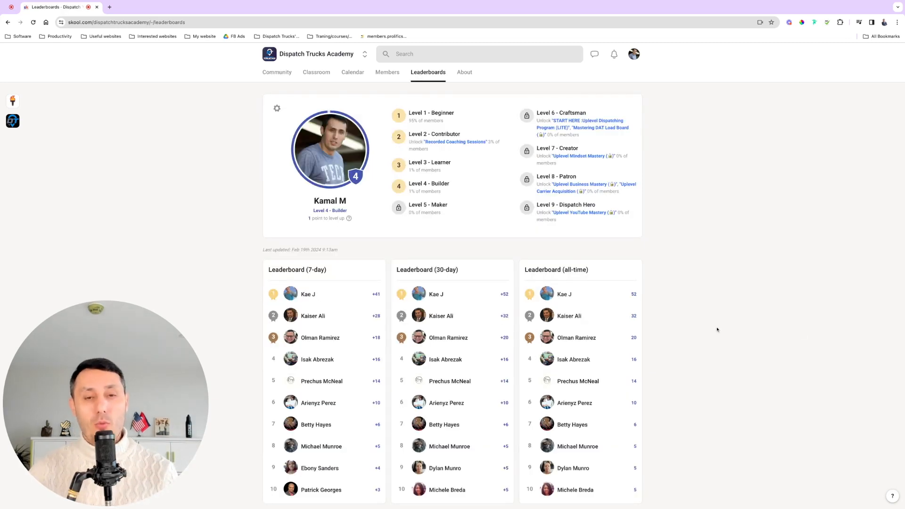
{"action": "scroll", "coordinate": [674, 343], "scroll_direction": "down", "scroll_amount": 1}
{"action": "scroll", "coordinate": [675, 343], "scroll_direction": "up", "scroll_amount": 1}
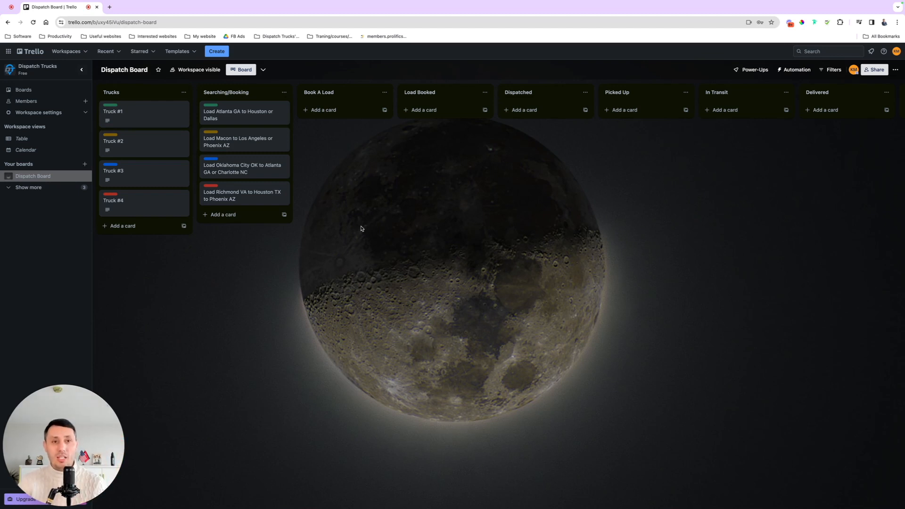
Step: Archive the Book A Load list on the Dispatch Board
{"action": "left_click", "coordinate": [385, 94]}
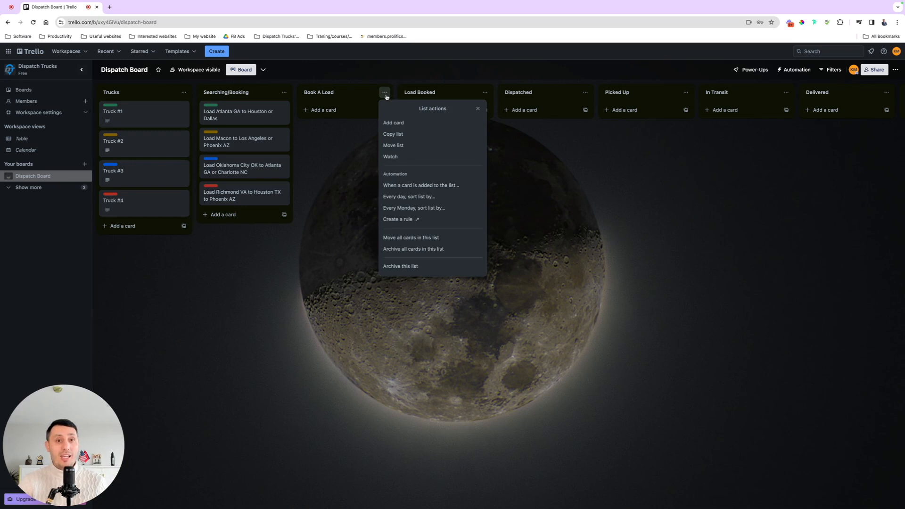
{"action": "left_click", "coordinate": [409, 270]}
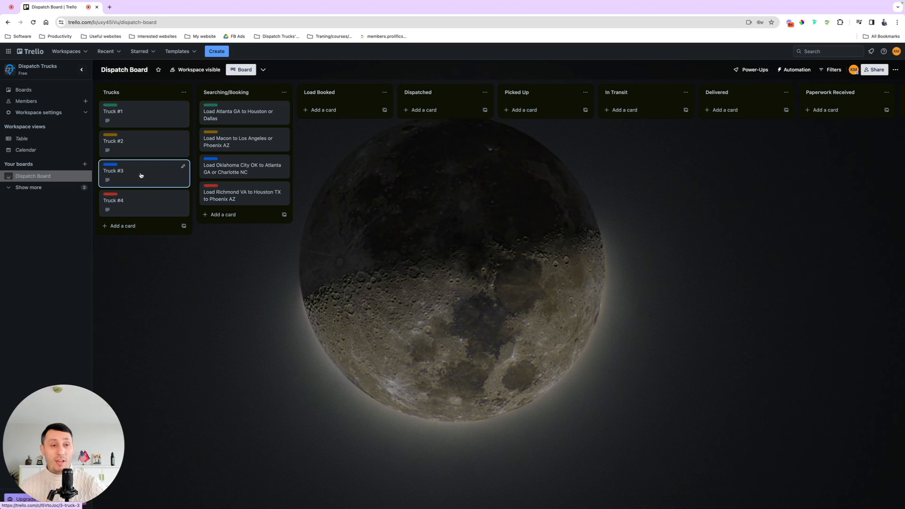
Step: Review the driver, location and destination details on the Truck #1, Truck #2, Truck #3 and Truck #4 cards
{"action": "left_click", "coordinate": [138, 118]}
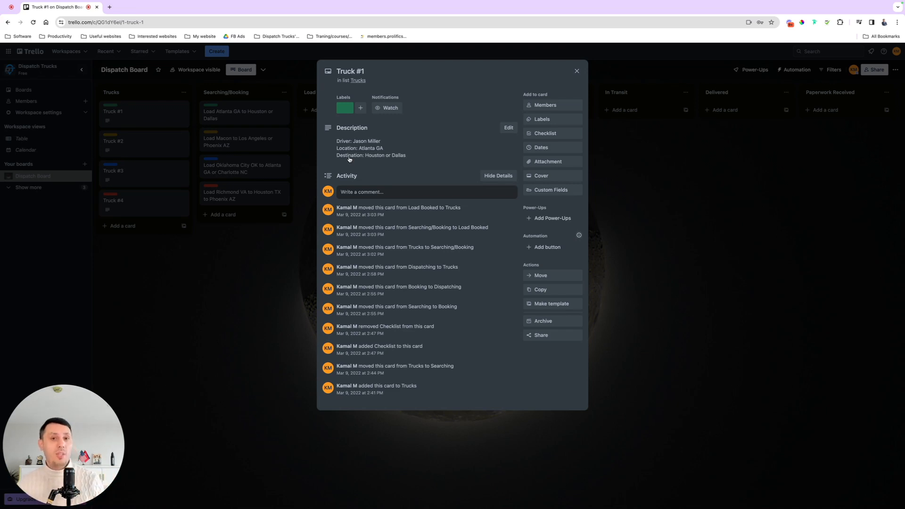
{"action": "left_click", "coordinate": [577, 70]}
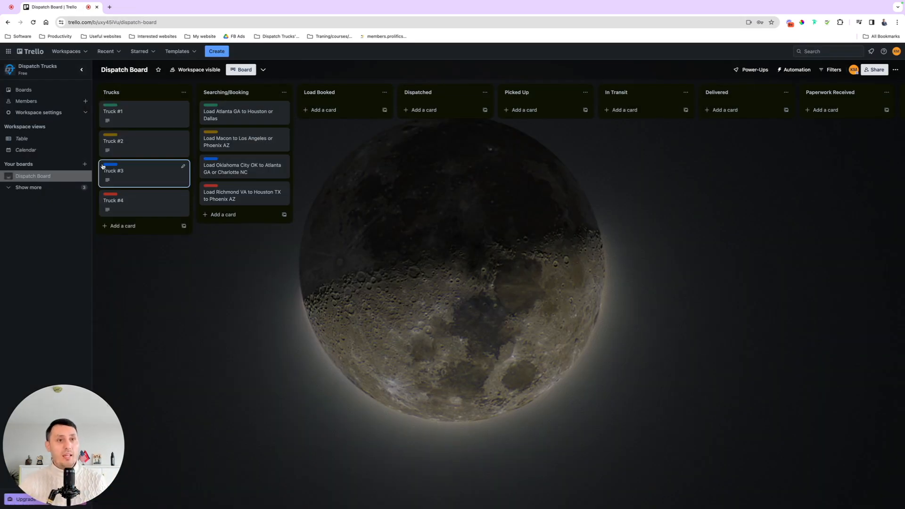
{"action": "left_click", "coordinate": [133, 144]}
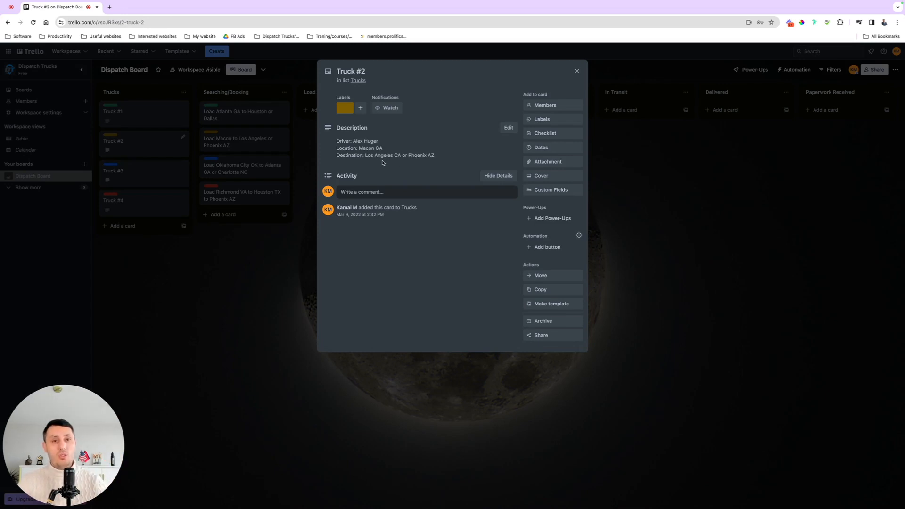
{"action": "left_click", "coordinate": [575, 72]}
{"action": "left_click", "coordinate": [124, 171]}
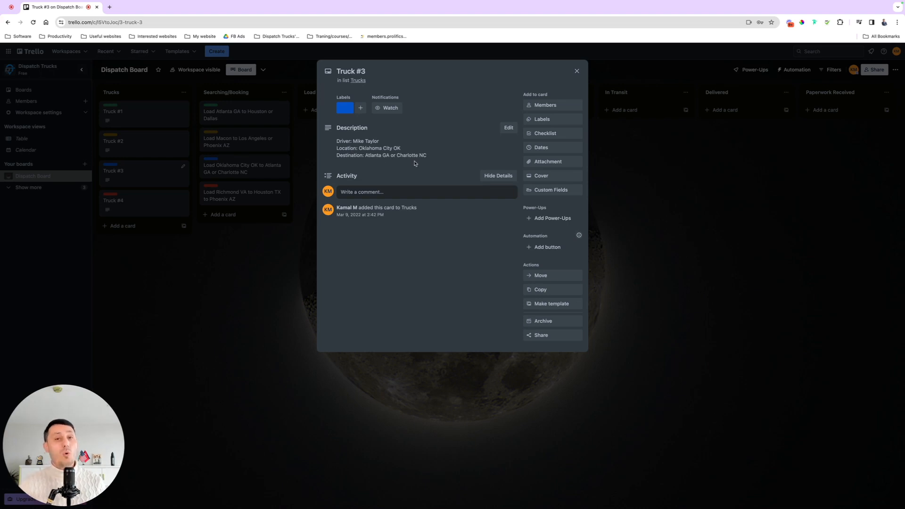
{"action": "left_click", "coordinate": [263, 269]}
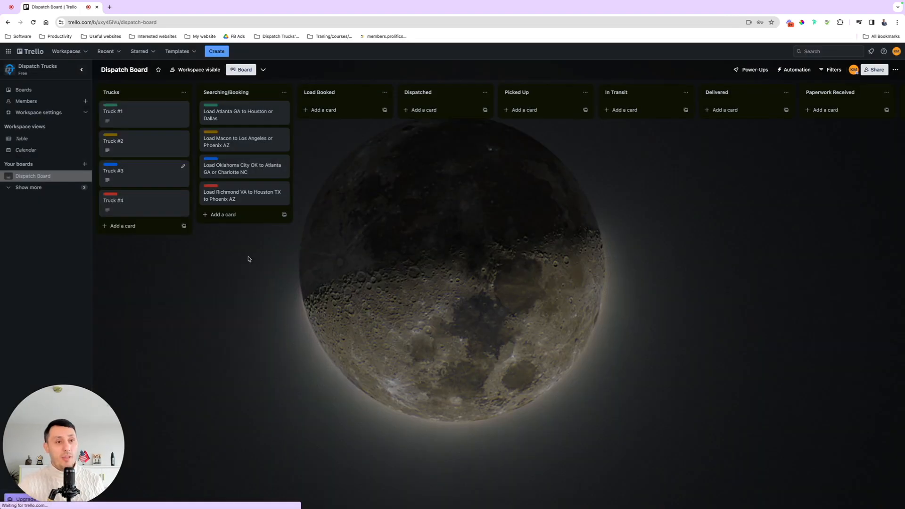
{"action": "left_click", "coordinate": [158, 213]}
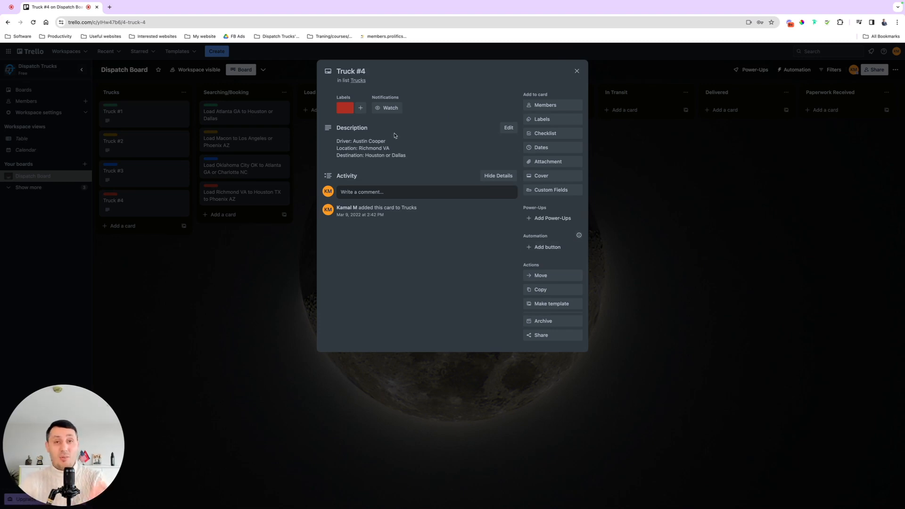
{"action": "left_click", "coordinate": [576, 72]}
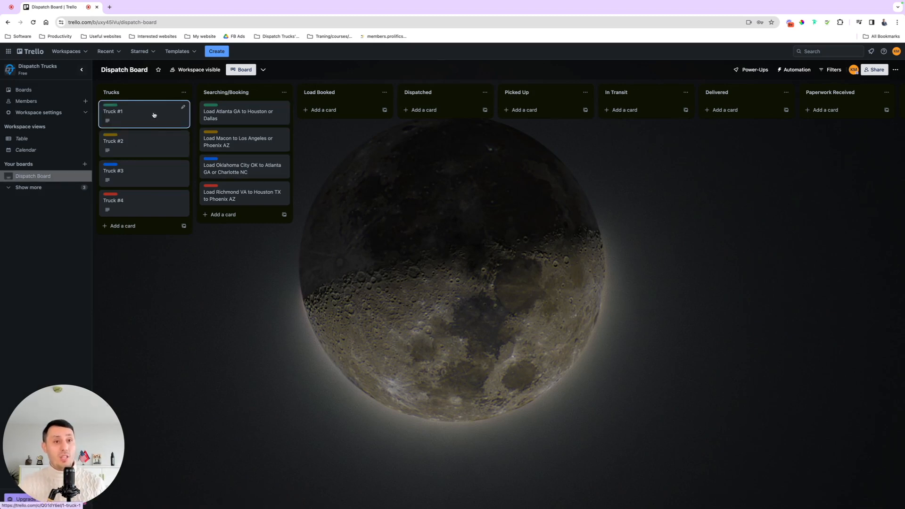
Step: Compare the Truck #1 card with the Load Atlanta GA to Houston or Dallas card, including their labels
{"action": "left_click", "coordinate": [176, 108]}
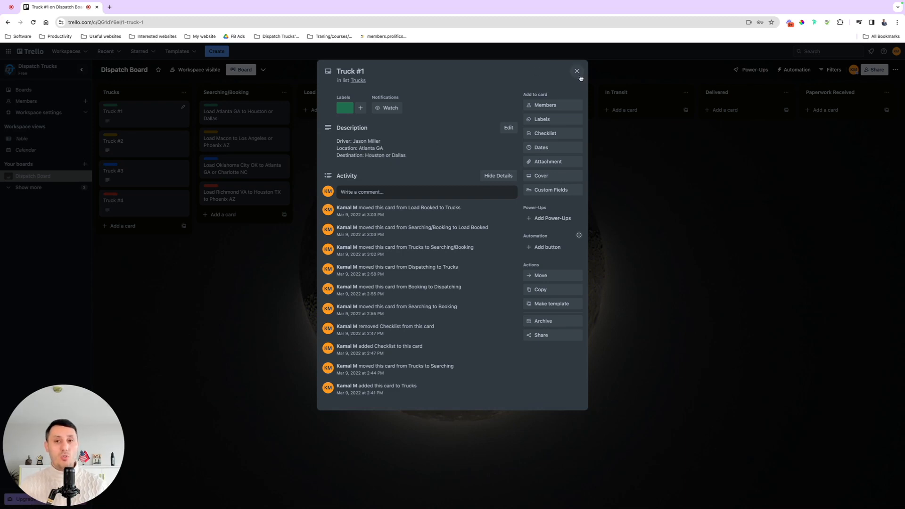
{"action": "left_click", "coordinate": [580, 75]}
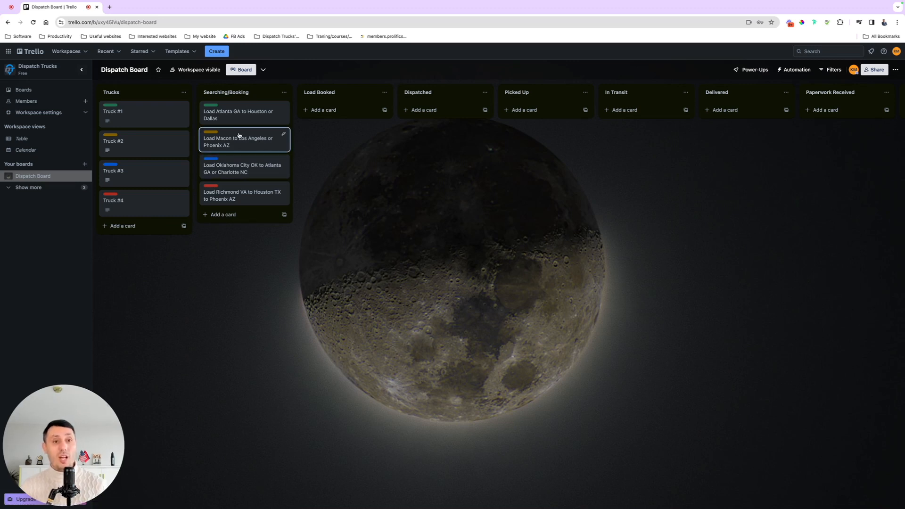
{"action": "left_click", "coordinate": [239, 108]}
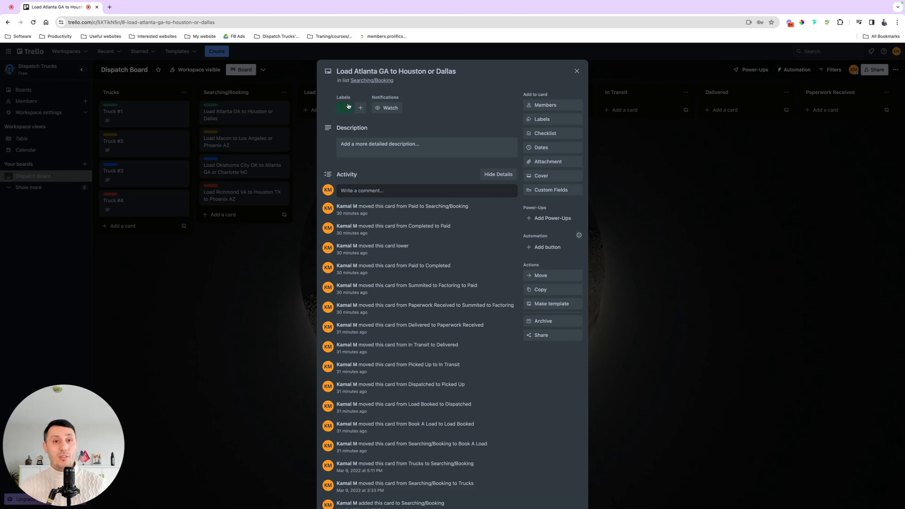
{"action": "left_click", "coordinate": [576, 71]}
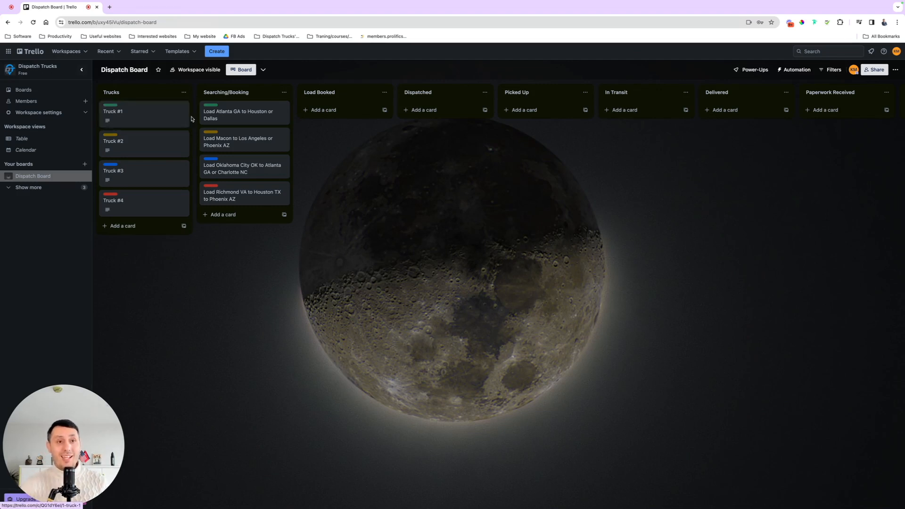
Step: Try moving the Load Atlanta GA to Houston or Dallas card to Delivered and to In Transit, returning it to Searching/Booking each time
{"action": "left_click_drag", "start_coordinate": [238, 113], "coordinate": [721, 116]}
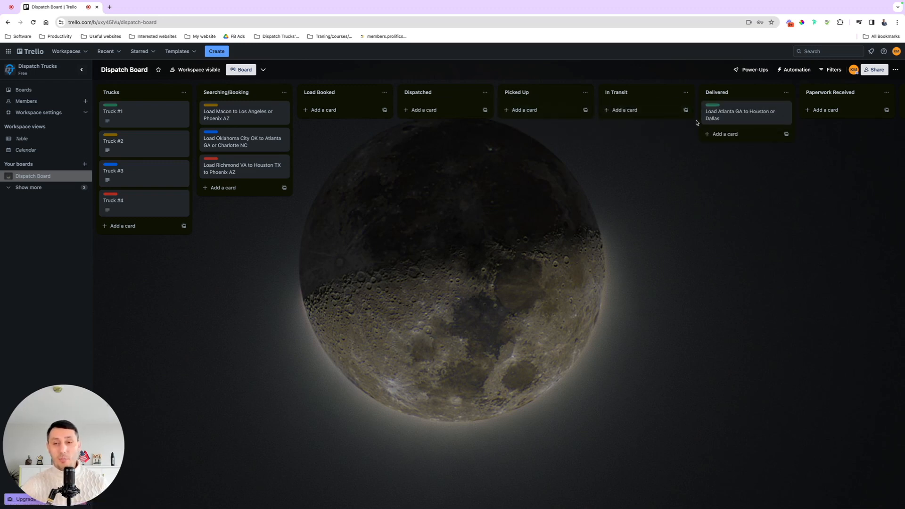
{"action": "left_click_drag", "start_coordinate": [709, 116], "coordinate": [200, 111]}
{"action": "scroll", "coordinate": [264, 169], "scroll_direction": "left", "scroll_amount": 2}
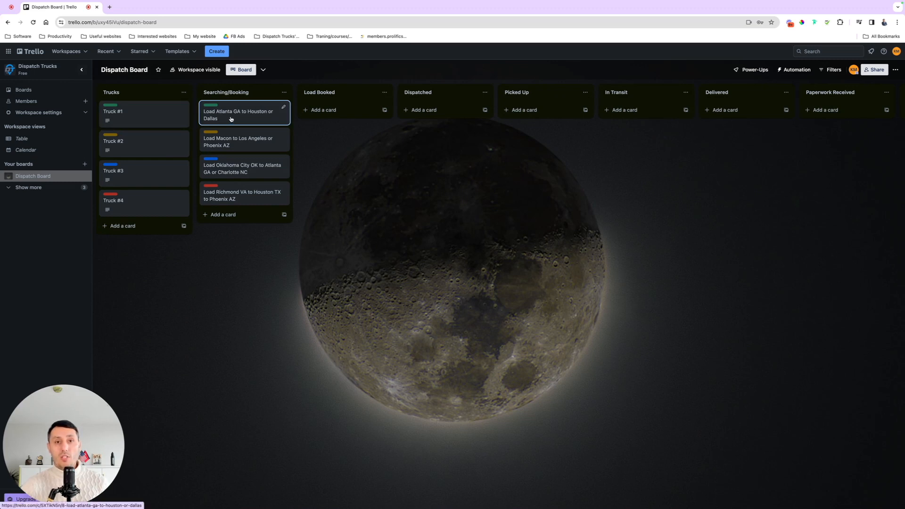
{"action": "left_click_drag", "start_coordinate": [230, 118], "coordinate": [615, 119]}
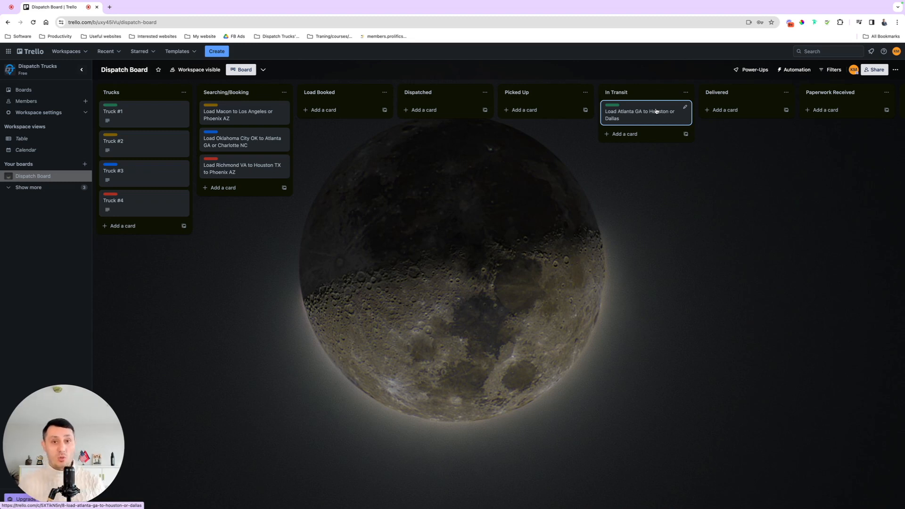
{"action": "left_click_drag", "start_coordinate": [655, 111], "coordinate": [250, 116]}
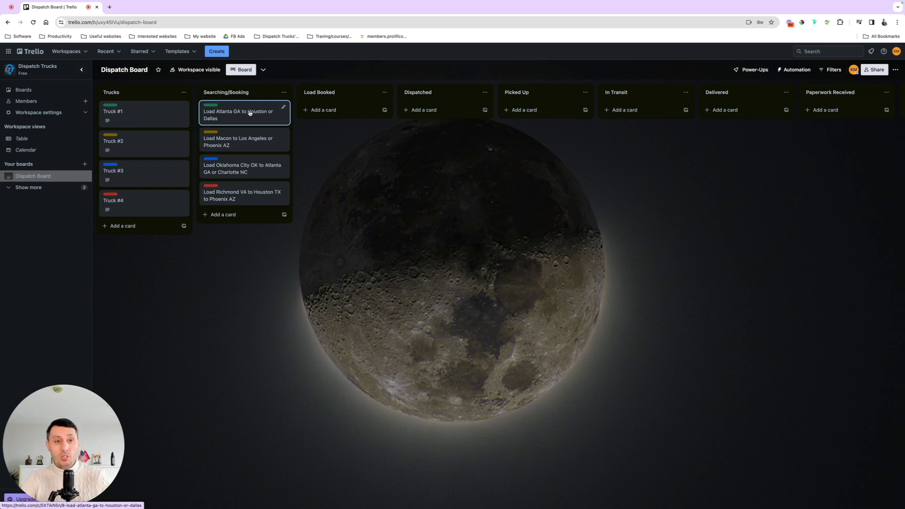
Step: Move the Load Atlanta GA to Houston or Dallas card to Load Booked and check the Truck #1 card's details
{"action": "left_click_drag", "start_coordinate": [248, 113], "coordinate": [328, 124]}
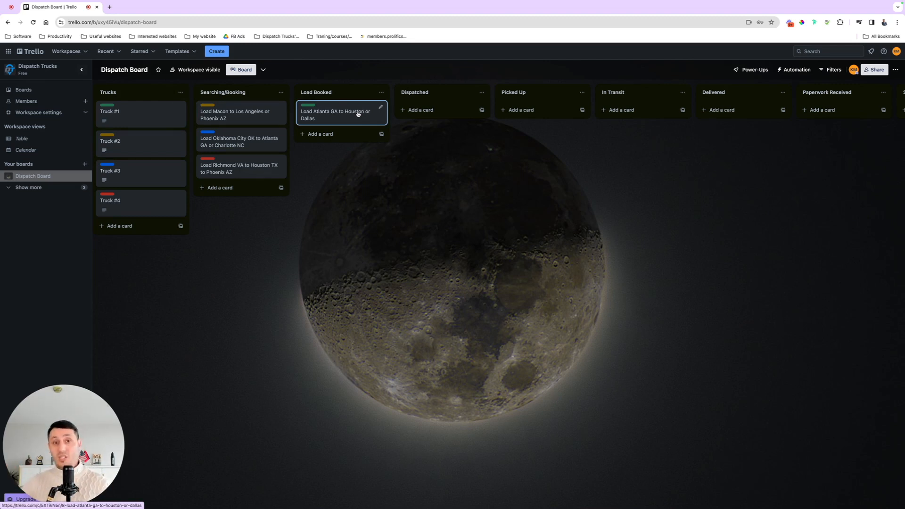
{"action": "left_click", "coordinate": [161, 114]}
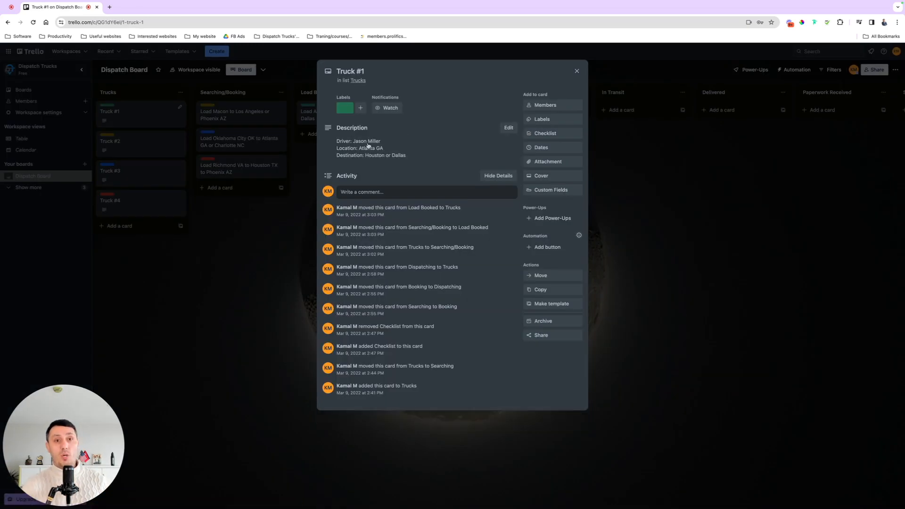
{"action": "left_click", "coordinate": [577, 71]}
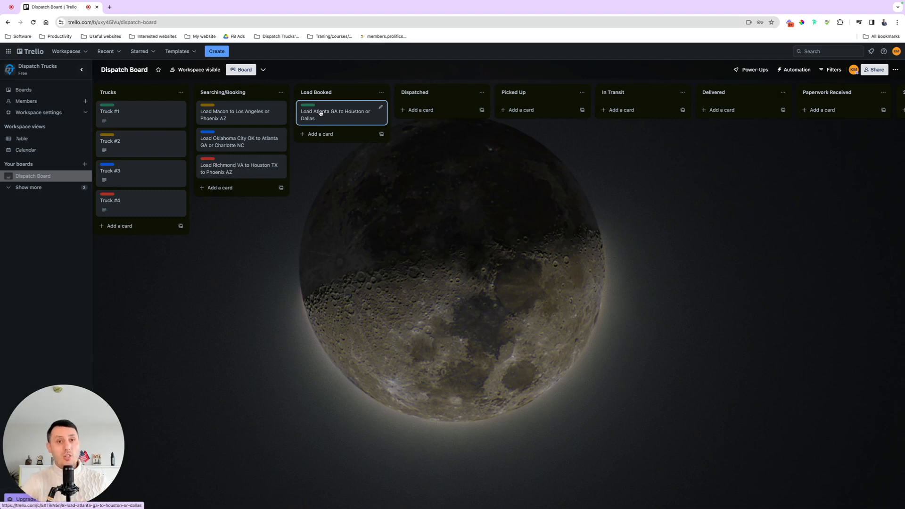
Step: Move the Load Atlanta GA to Houston or Dallas card to Dispatched and the Load Macon to Los Angeles or Phoenix AZ card to Load Booked
{"action": "scroll", "coordinate": [320, 112], "scroll_direction": "right", "scroll_amount": 1}
{"action": "left_click_drag", "start_coordinate": [311, 115], "coordinate": [402, 110]}
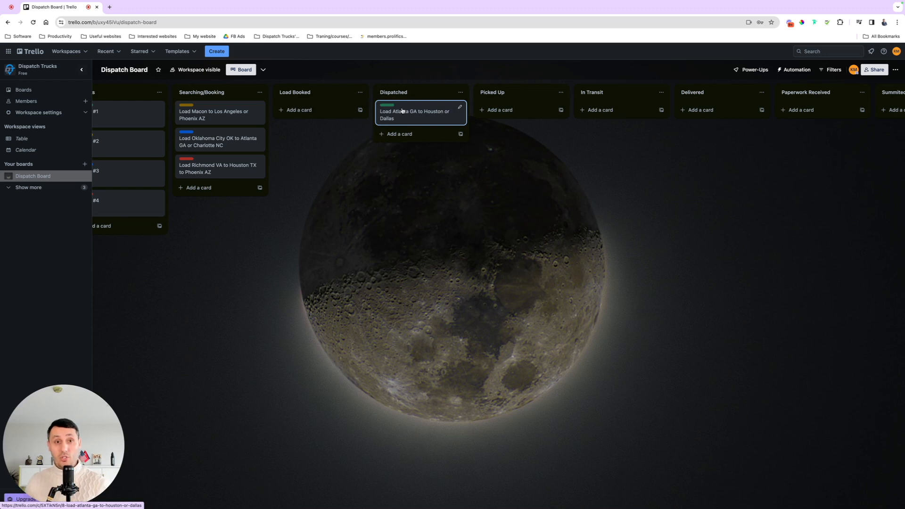
{"action": "scroll", "coordinate": [284, 283], "scroll_direction": "left", "scroll_amount": 1}
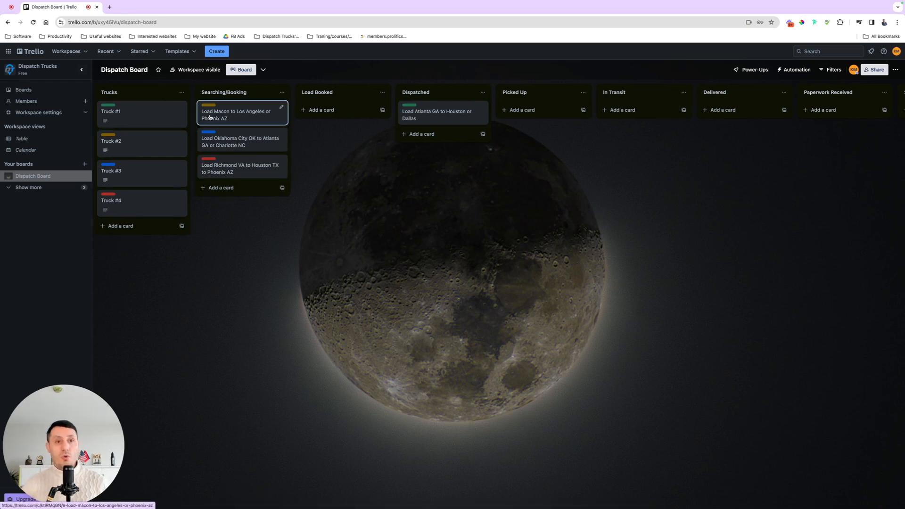
{"action": "left_click_drag", "start_coordinate": [210, 117], "coordinate": [325, 113]}
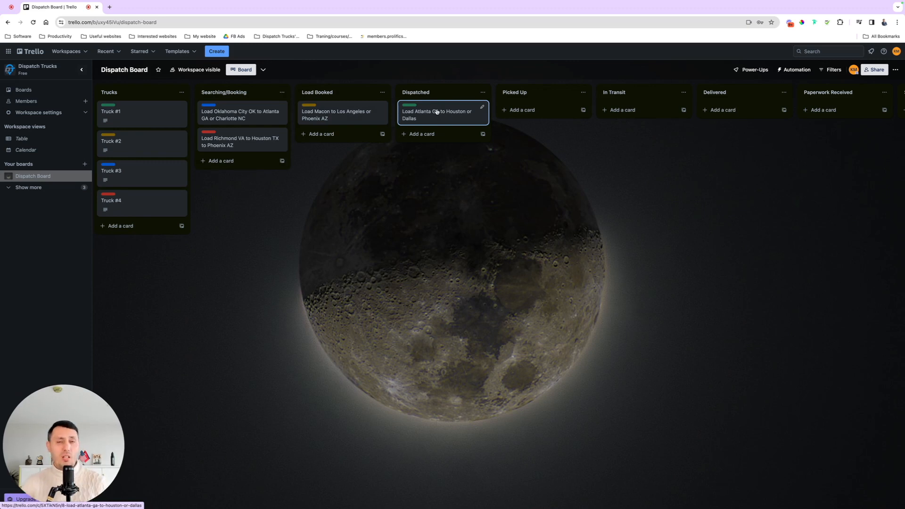
Step: Move the Atlanta load card to Picked Up and, after reviewing the Macon load and Truck #2 cards, the Macon load card to Dispatched
{"action": "left_click_drag", "start_coordinate": [437, 111], "coordinate": [505, 116]}
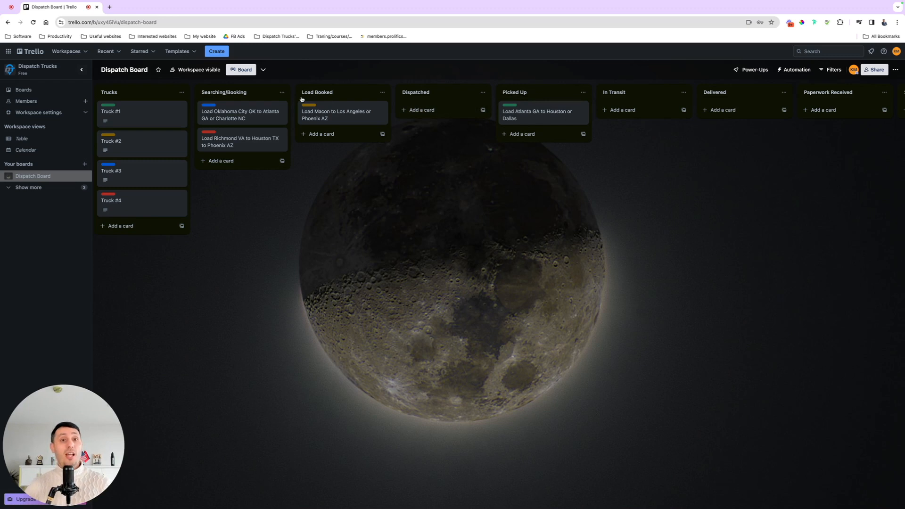
{"action": "left_click", "coordinate": [326, 114]}
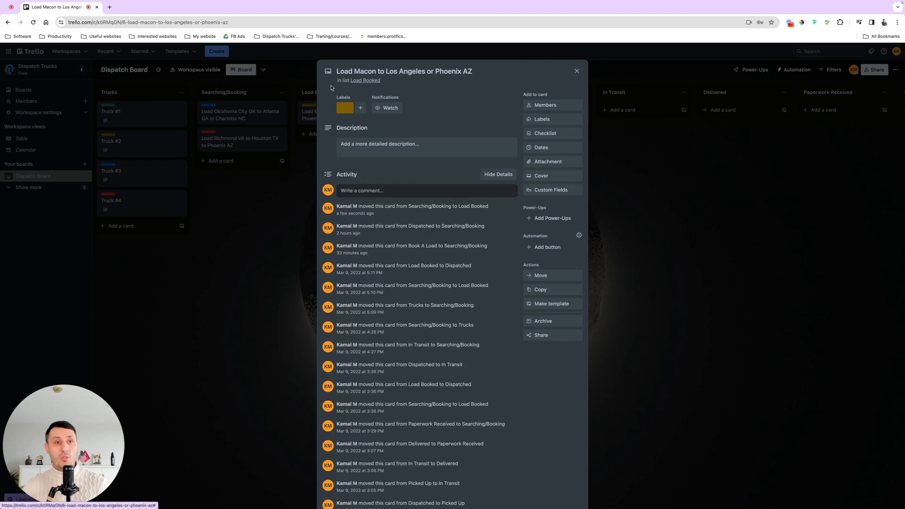
{"action": "left_click", "coordinate": [575, 70]}
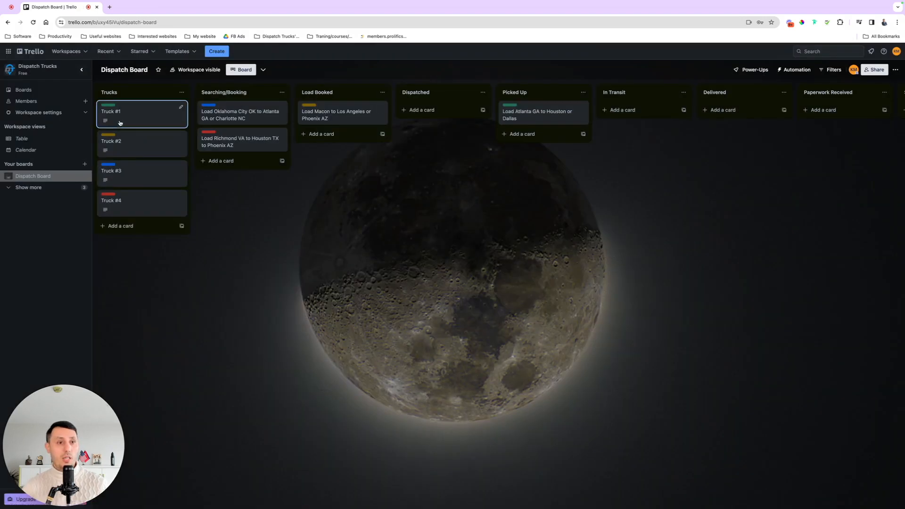
{"action": "left_click", "coordinate": [121, 141]}
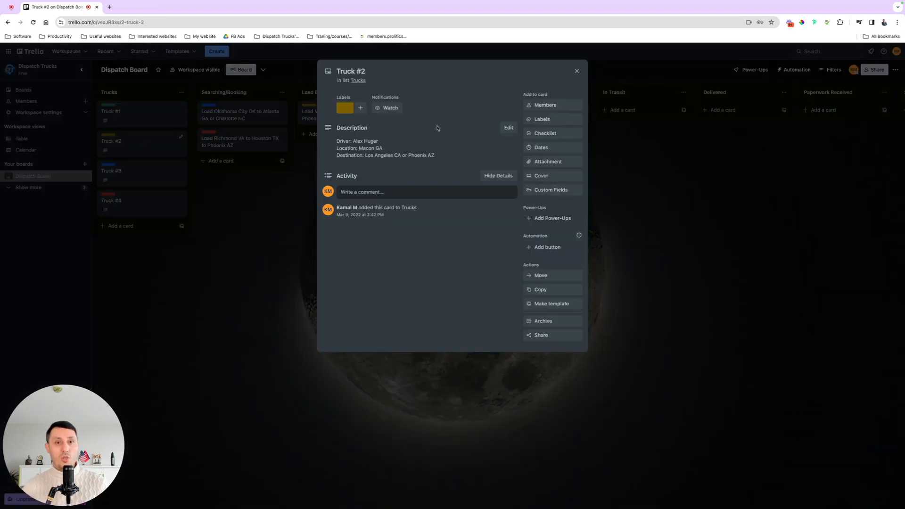
{"action": "left_click", "coordinate": [577, 71]}
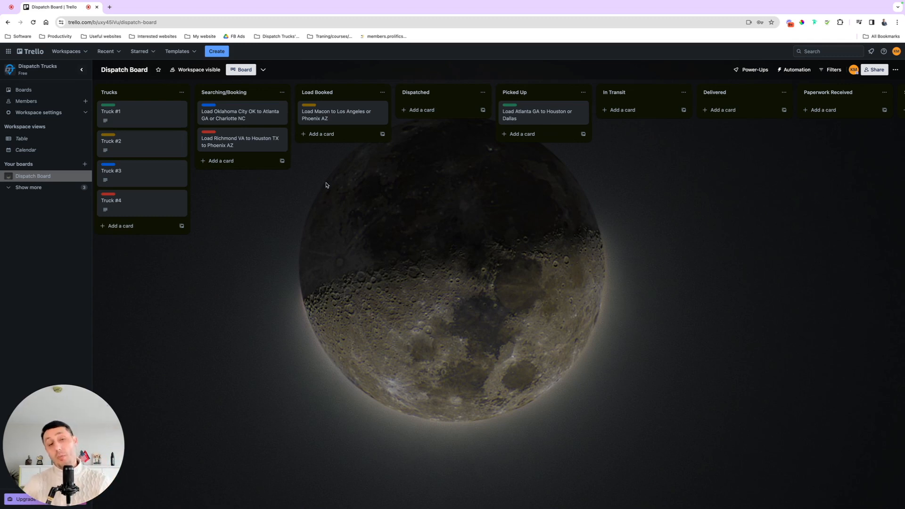
{"action": "left_click_drag", "start_coordinate": [315, 112], "coordinate": [408, 113]}
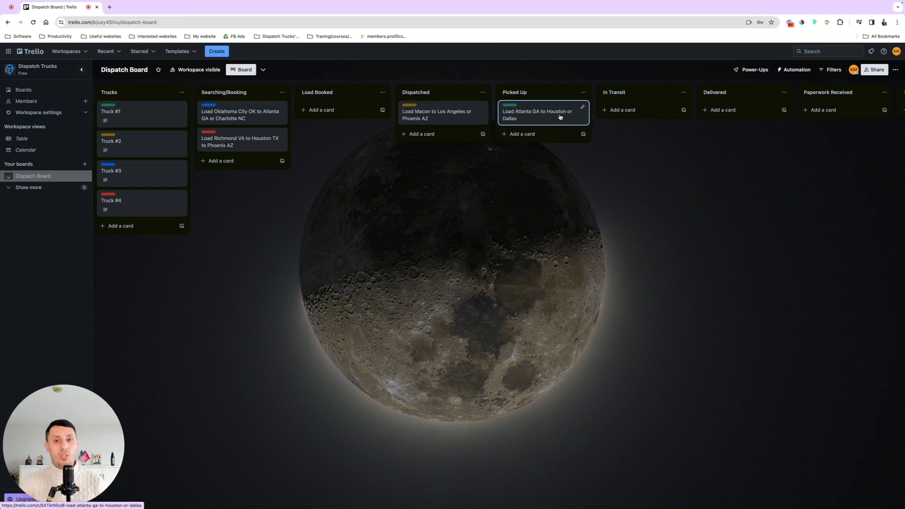
Step: Move the Atlanta load card to In Transit and add a "Load Houston TX to Atlanta GA" card to the Searching/Booking list
{"action": "left_click_drag", "start_coordinate": [538, 117], "coordinate": [639, 117]}
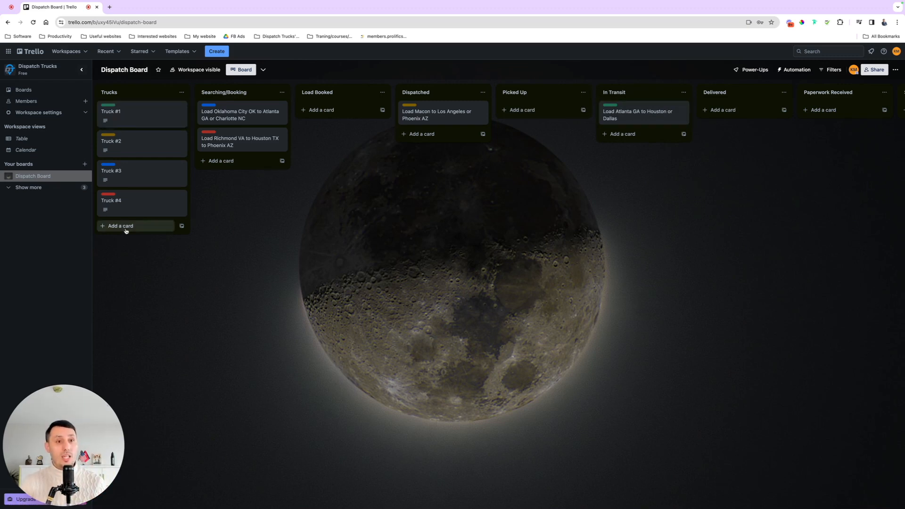
{"action": "left_click", "coordinate": [238, 162]}
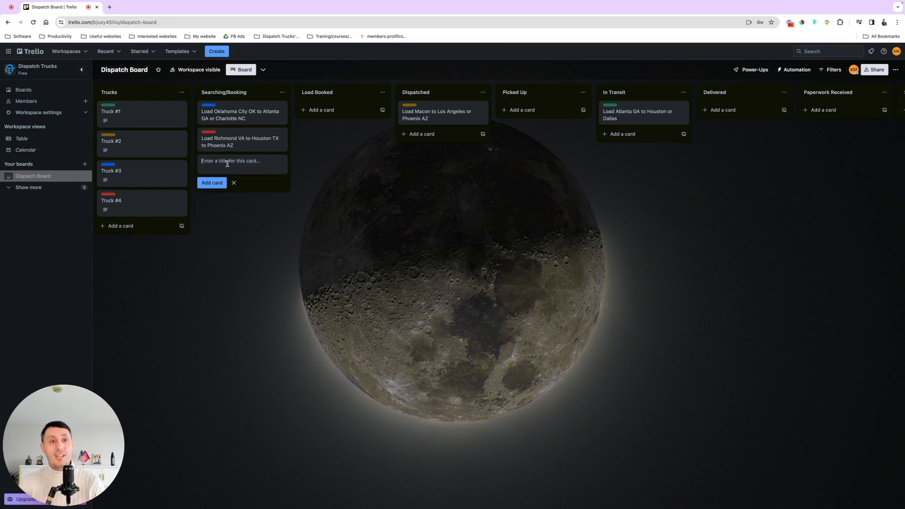
{"action": "type", "text": "Load Hou"}
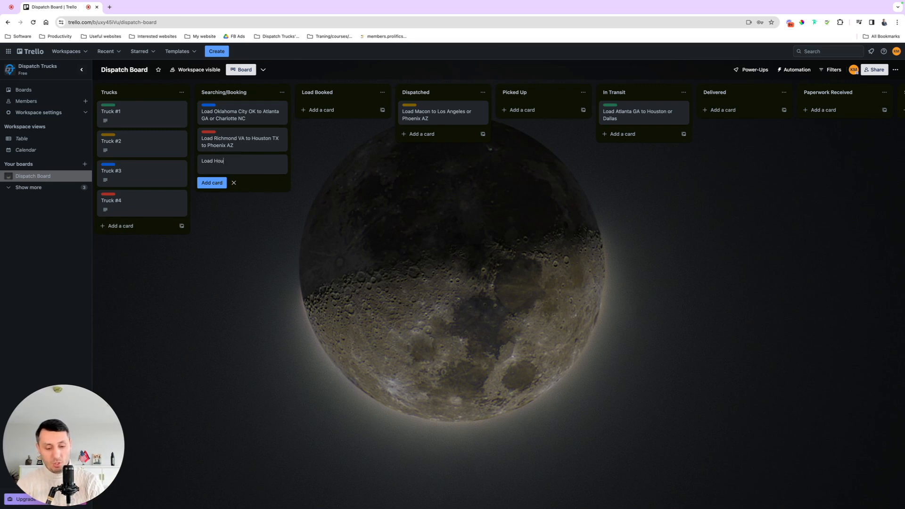
{"action": "type", "text": "ston TX"}
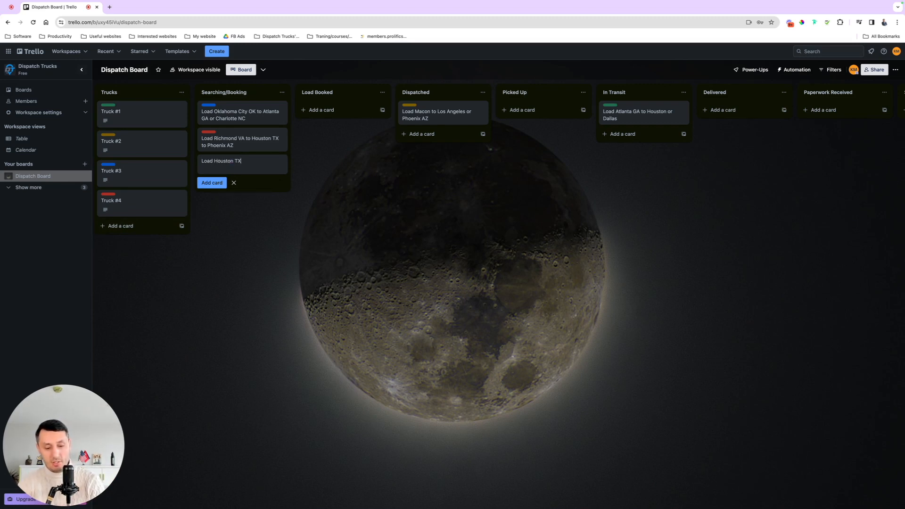
{"action": "type", "text": " rto"}
{"action": "key", "text": "BackSpace"}
{"action": "key", "text": "BackSpace"}
{"action": "type", "text": "to Atlanta g"}
{"action": "key", "text": "BackSpace"}
{"action": "type", "text": "GA"}
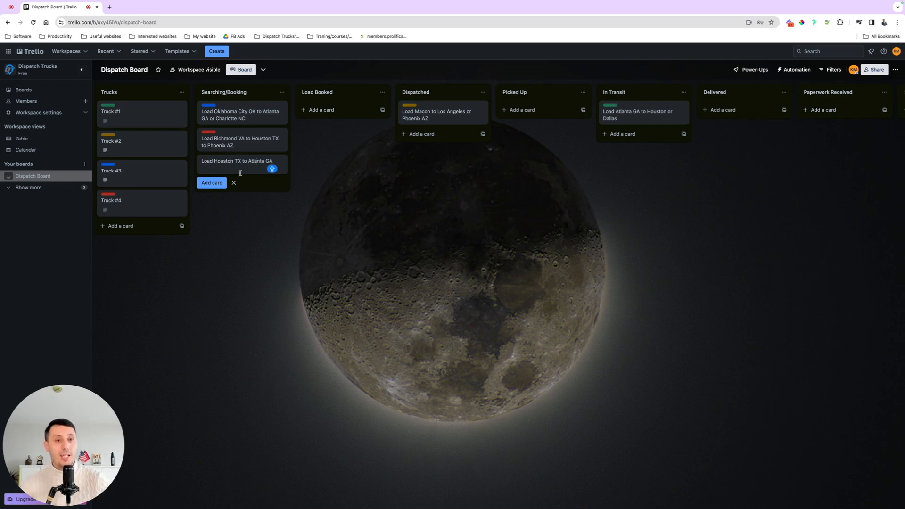
{"action": "left_click", "coordinate": [221, 244]}
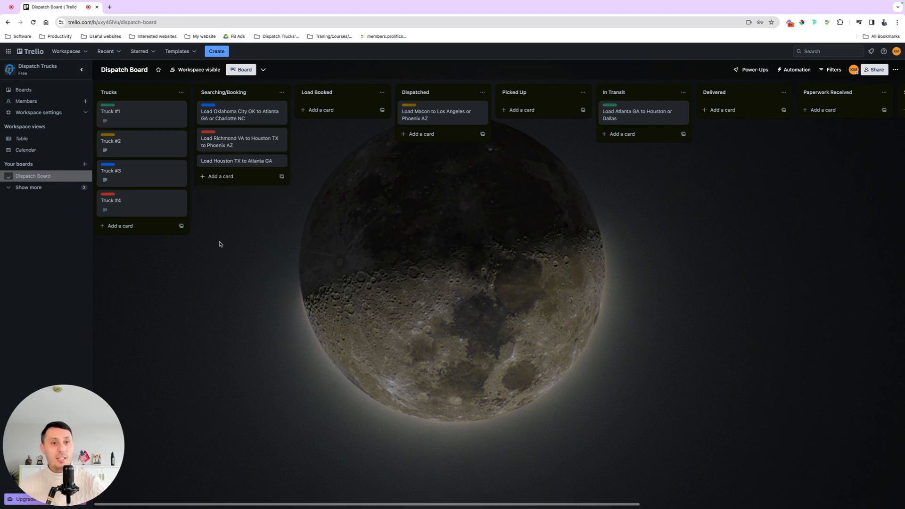
Step: Assign the green label to the Load Houston TX to Atlanta GA card and return to the board
{"action": "left_click", "coordinate": [271, 163]}
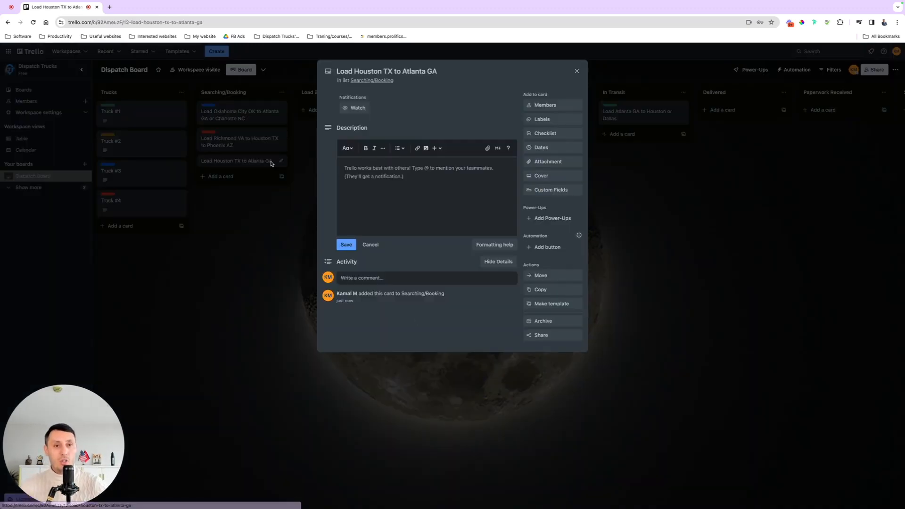
{"action": "left_click", "coordinate": [548, 121]}
{"action": "left_click", "coordinate": [532, 177]}
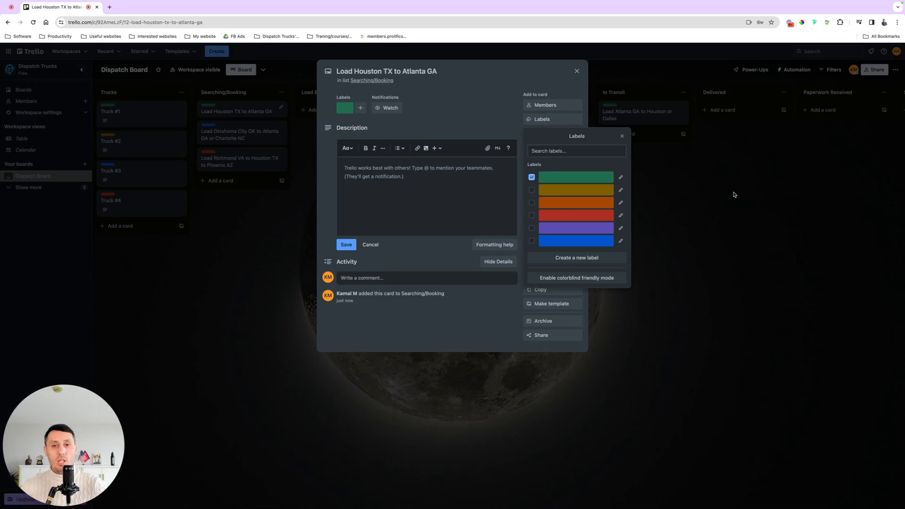
{"action": "left_click", "coordinate": [733, 193]}
{"action": "left_click", "coordinate": [235, 271]}
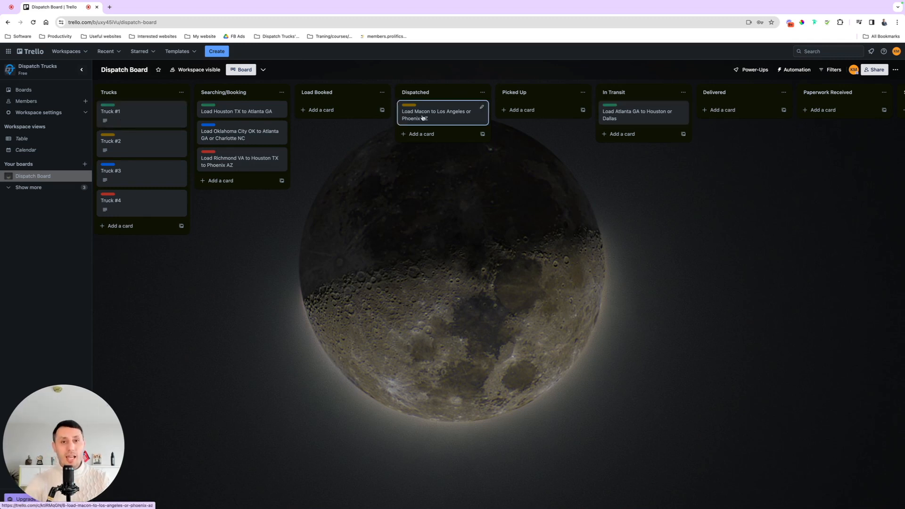
Step: Move the Macon load card through In Transit to Delivered and the Atlanta GA load card through Delivered to Paperwork Received
{"action": "left_click_drag", "start_coordinate": [406, 117], "coordinate": [592, 169]}
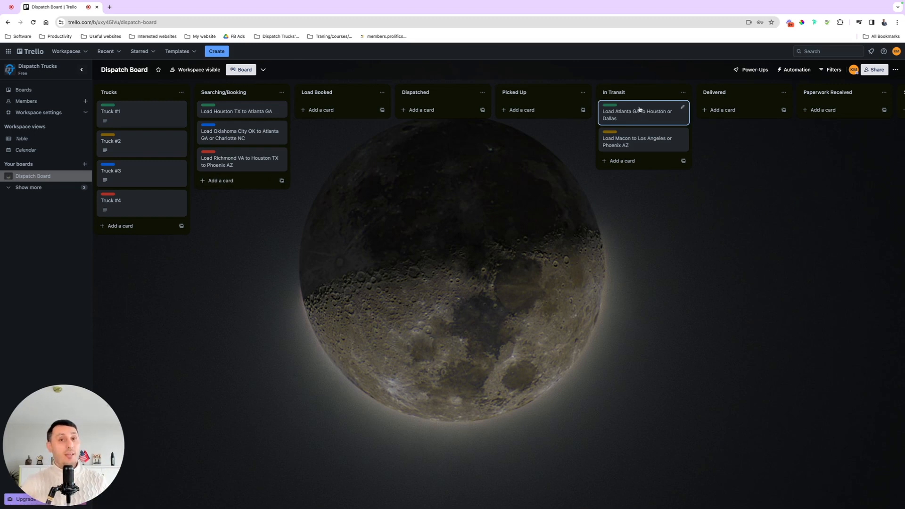
{"action": "left_click_drag", "start_coordinate": [639, 109], "coordinate": [709, 120]}
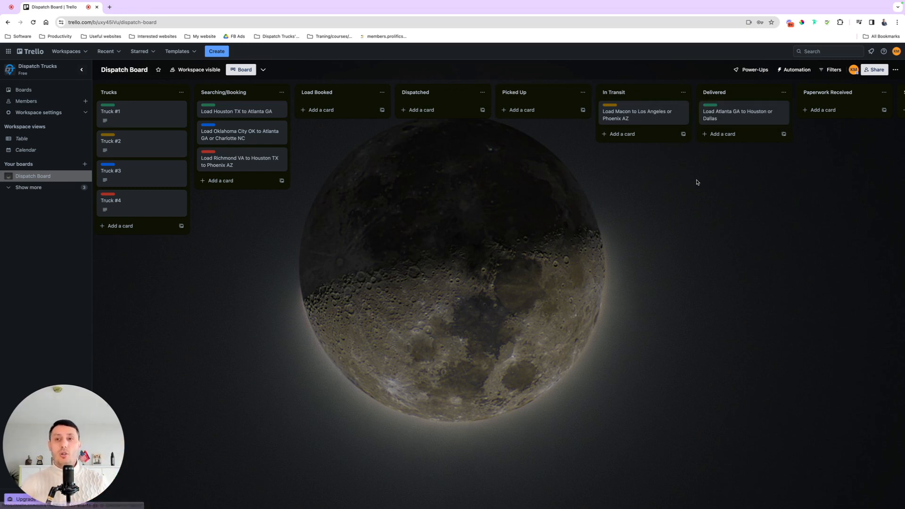
{"action": "scroll", "coordinate": [695, 182], "scroll_direction": "right", "scroll_amount": 5}
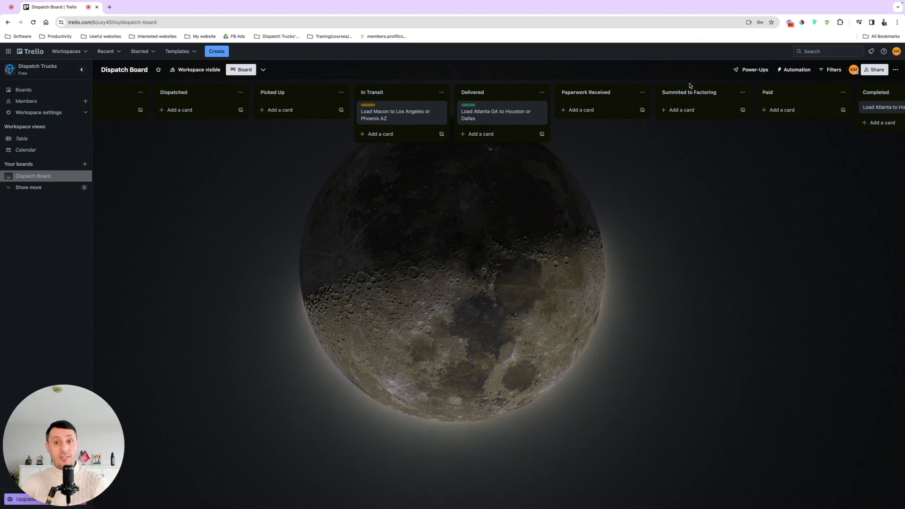
{"action": "left_click_drag", "start_coordinate": [495, 109], "coordinate": [586, 106]}
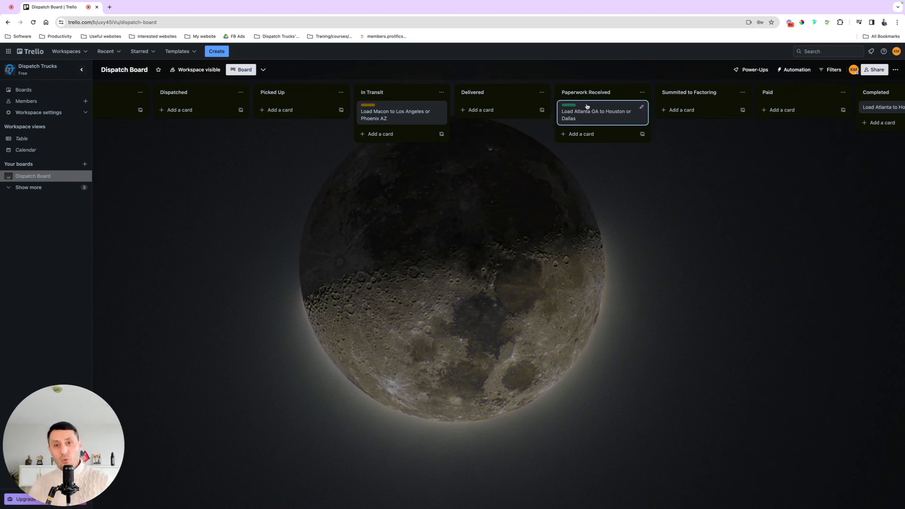
{"action": "left_click_drag", "start_coordinate": [392, 114], "coordinate": [483, 108]}
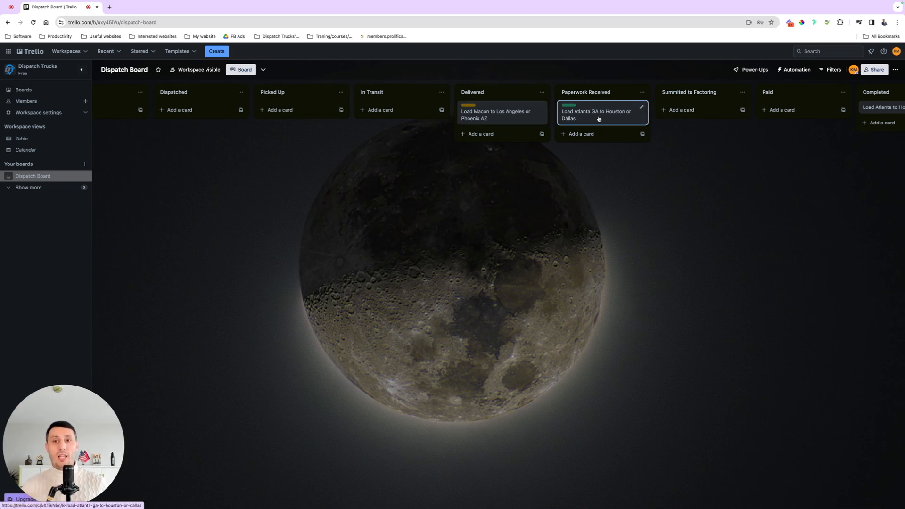
Step: Move the Macon load card through Paperwork Received to Summited to Factoring, and the Atlanta GA load card through Summited to Factoring and Paid to Completed
{"action": "left_click_drag", "start_coordinate": [596, 118], "coordinate": [688, 112]}
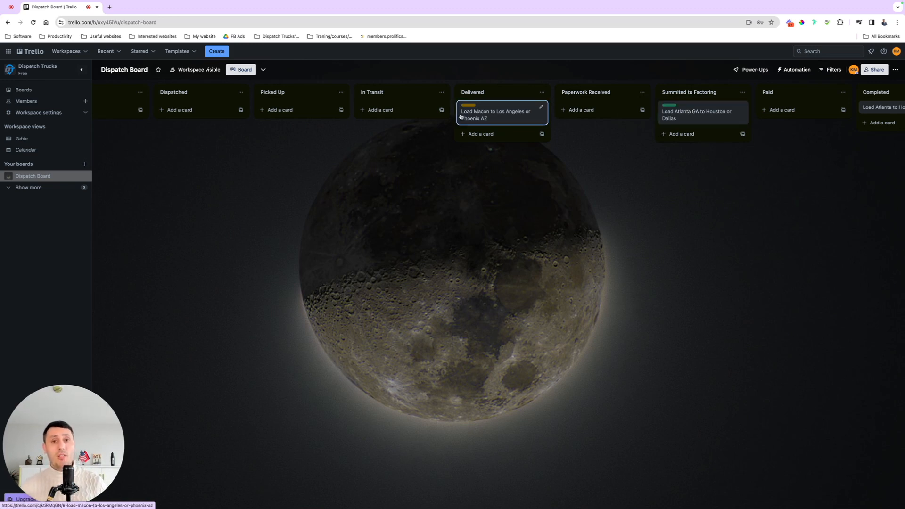
{"action": "left_click_drag", "start_coordinate": [485, 119], "coordinate": [567, 113]}
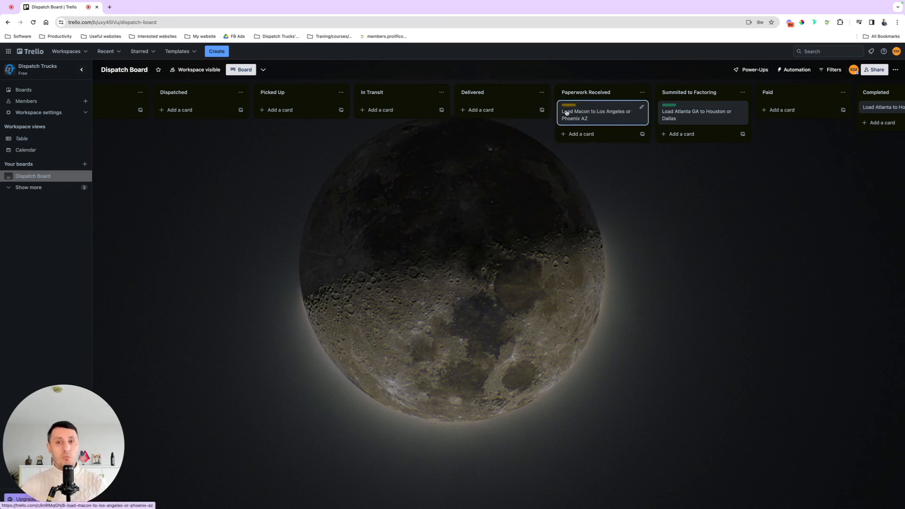
{"action": "scroll", "coordinate": [685, 162], "scroll_direction": "right", "scroll_amount": 3}
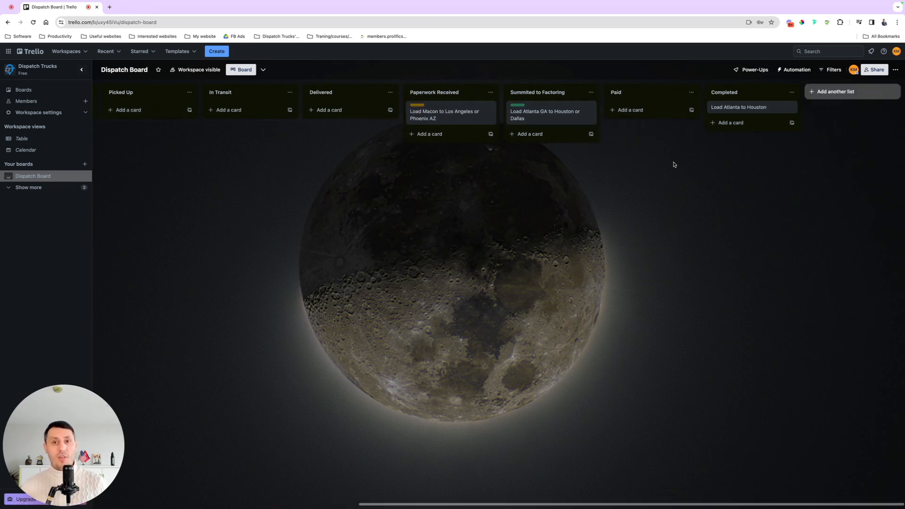
{"action": "left_click_drag", "start_coordinate": [454, 113], "coordinate": [540, 138]}
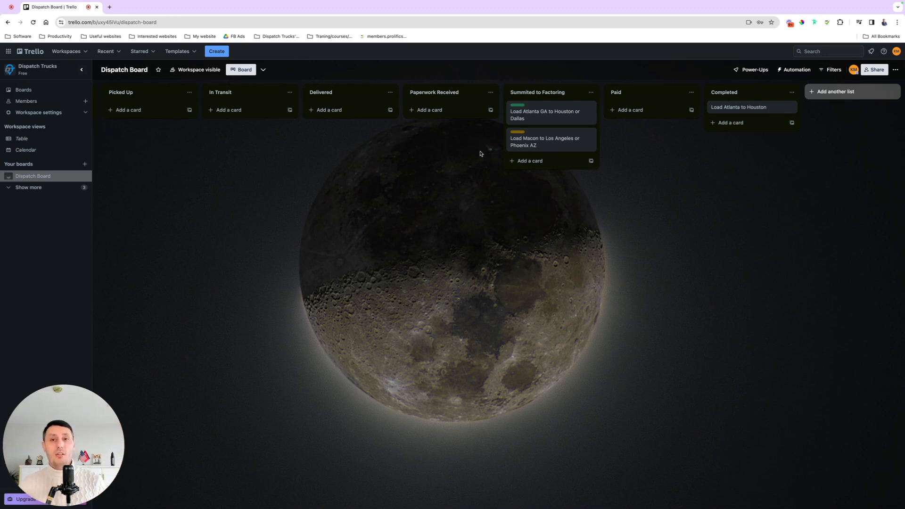
{"action": "left_click_drag", "start_coordinate": [529, 114], "coordinate": [619, 109]}
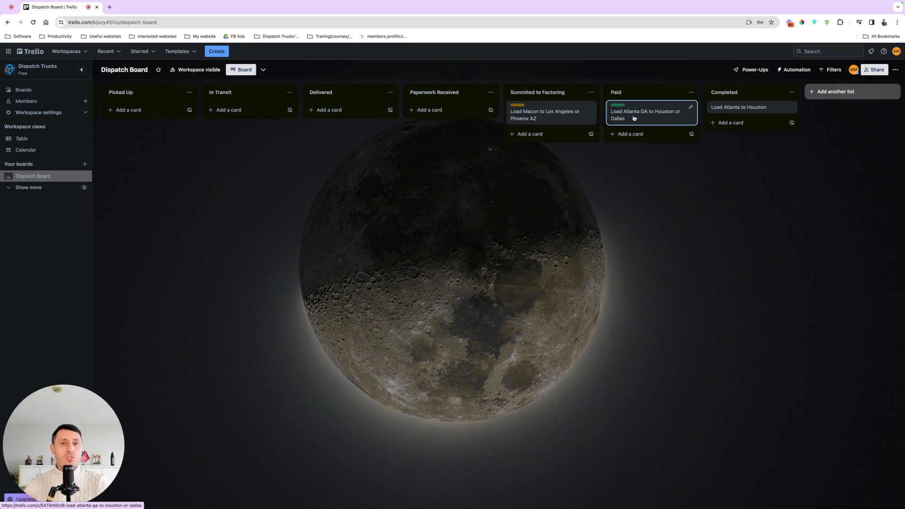
{"action": "left_click_drag", "start_coordinate": [634, 118], "coordinate": [751, 116]}
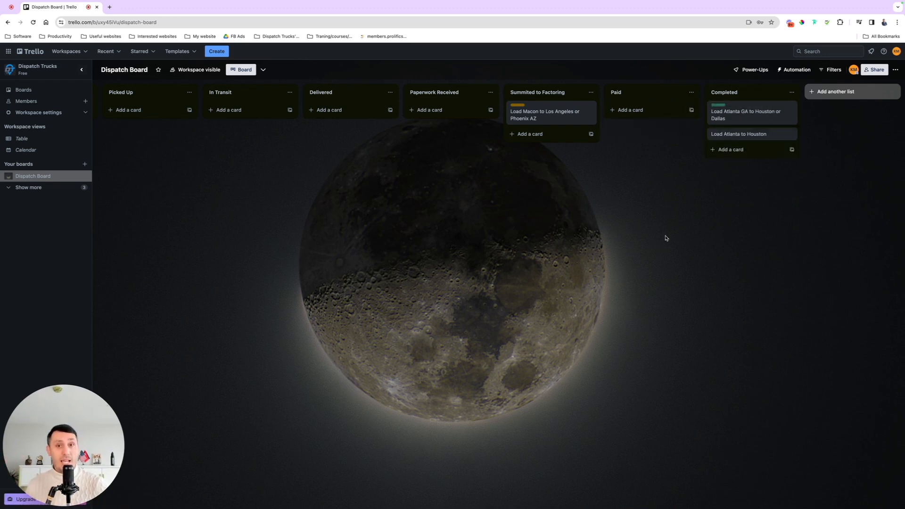
Step: Try moving the Load Houston TX to Atlanta GA card to Load Booked, returning it to Searching/Booking
{"action": "scroll", "coordinate": [580, 266], "scroll_direction": "left", "scroll_amount": 10}
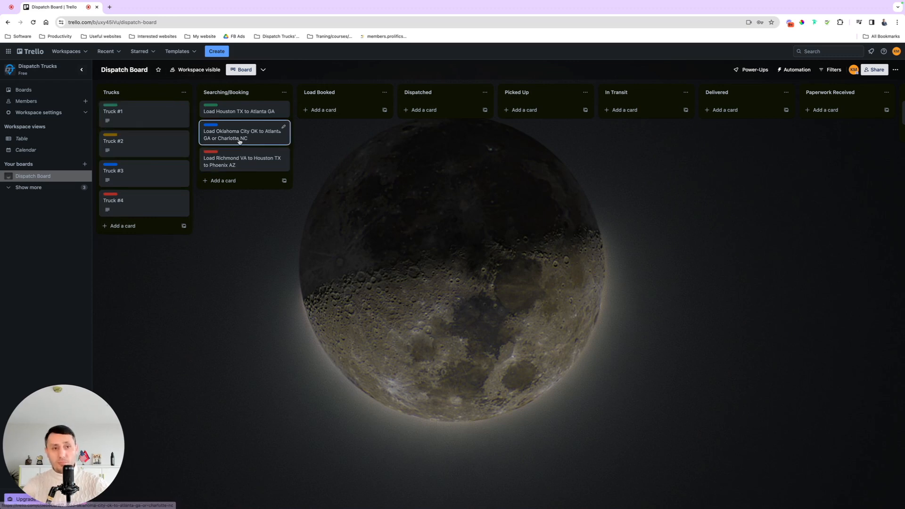
{"action": "left_click_drag", "start_coordinate": [237, 110], "coordinate": [334, 108]}
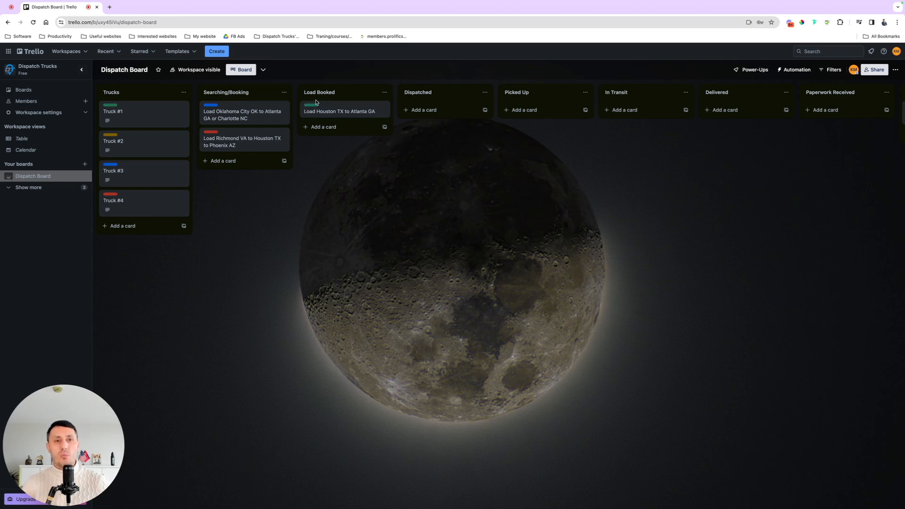
{"action": "left_click_drag", "start_coordinate": [329, 113], "coordinate": [236, 112]}
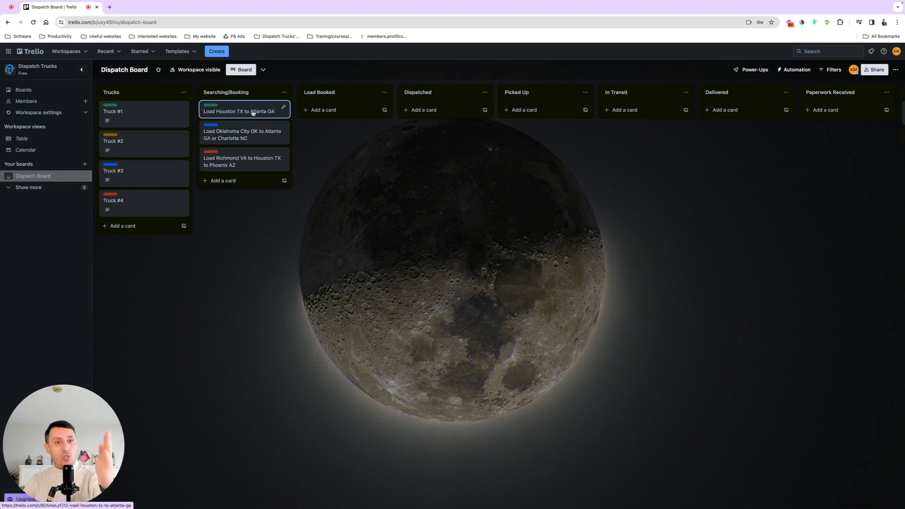
Step: Move all three Searching/Booking cards to Load Booked, and the Load Houston TX to Atlanta GA card on to Picked Up
{"action": "left_click_drag", "start_coordinate": [252, 112], "coordinate": [345, 112]}
{"action": "left_click_drag", "start_coordinate": [232, 120], "coordinate": [332, 142]}
{"action": "left_click_drag", "start_coordinate": [228, 118], "coordinate": [312, 187]}
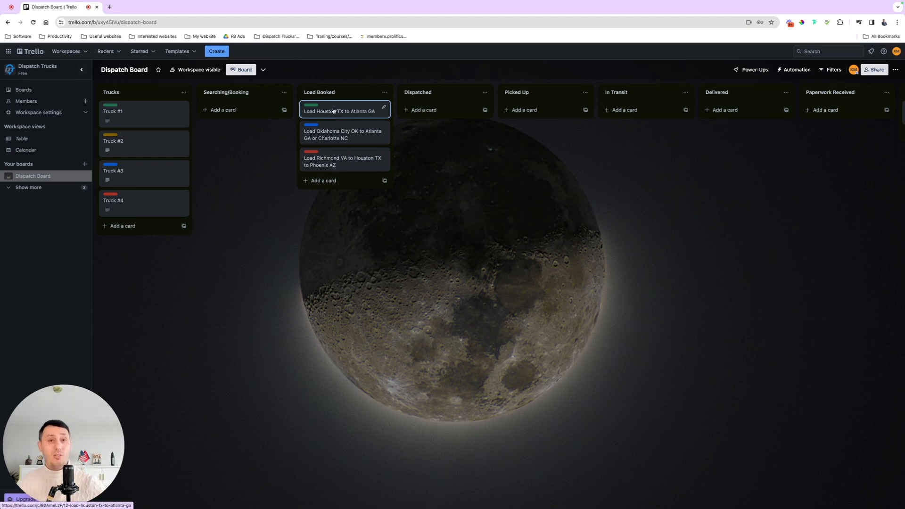
{"action": "left_click_drag", "start_coordinate": [332, 110], "coordinate": [521, 110]}
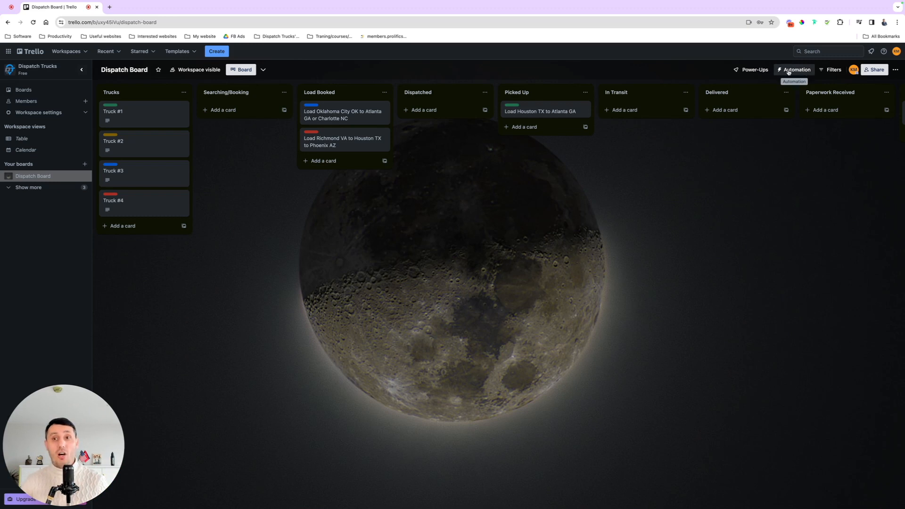
Step: View the board's available automation options and return to the Load Booked cards
{"action": "left_click", "coordinate": [788, 72]}
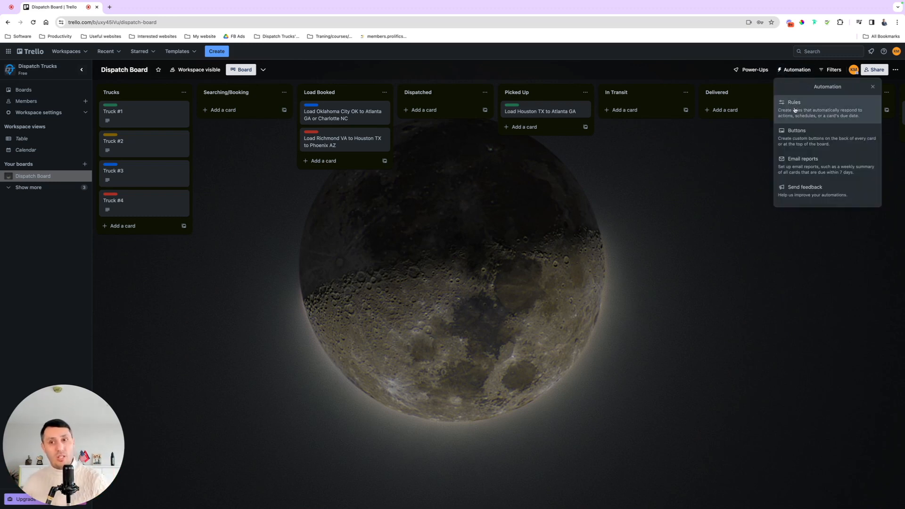
{"action": "left_click", "coordinate": [401, 224]}
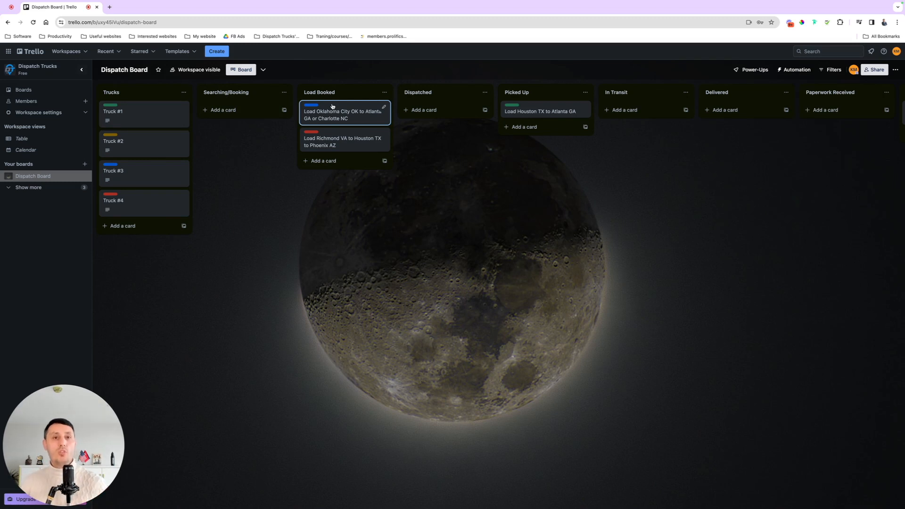
{"action": "mouse_move", "coordinate": [322, 108]}
{"action": "left_mouse_down"}
{"action": "mouse_move", "coordinate": [459, 95]}
{"action": "mouse_move", "coordinate": [326, 105]}
{"action": "left_mouse_up"}
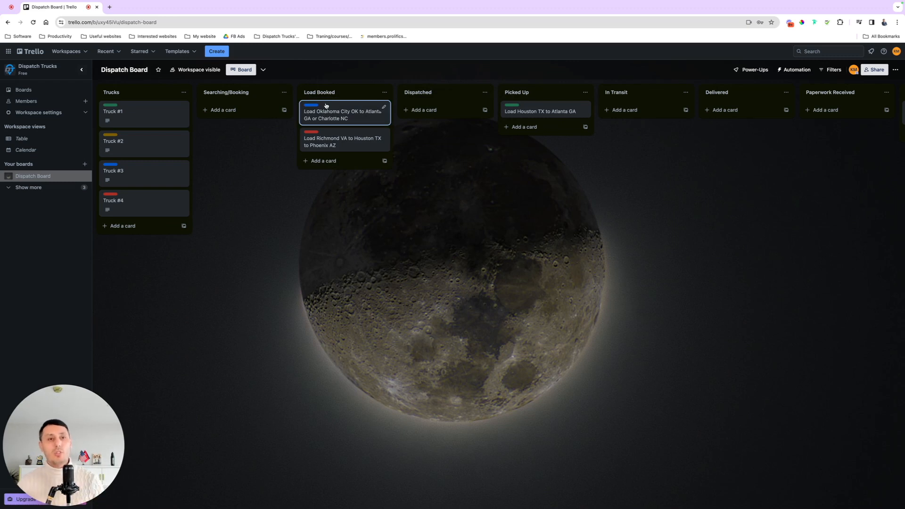